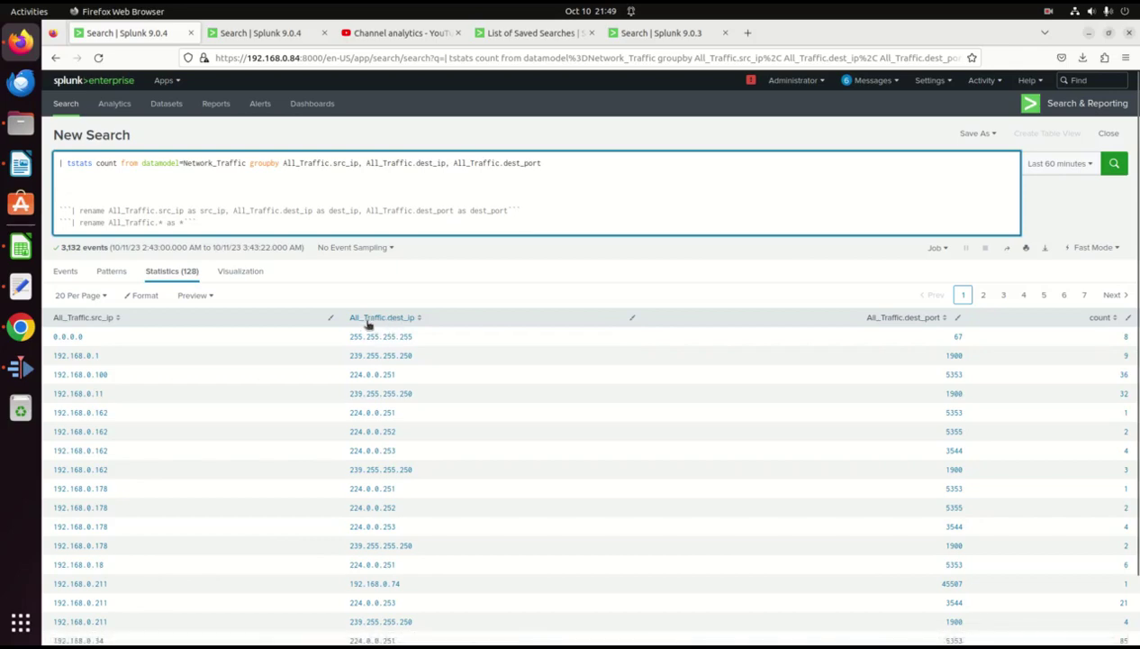
- Uncomment the explicit All_Traffic rename, remove the blank lines, and rerun to get src_ip, dest_ip, dest_port
left_click(206, 188)
key("Down")
key("Down")
key("Delete")
key("Delete")
key("Delete")
key("Down")
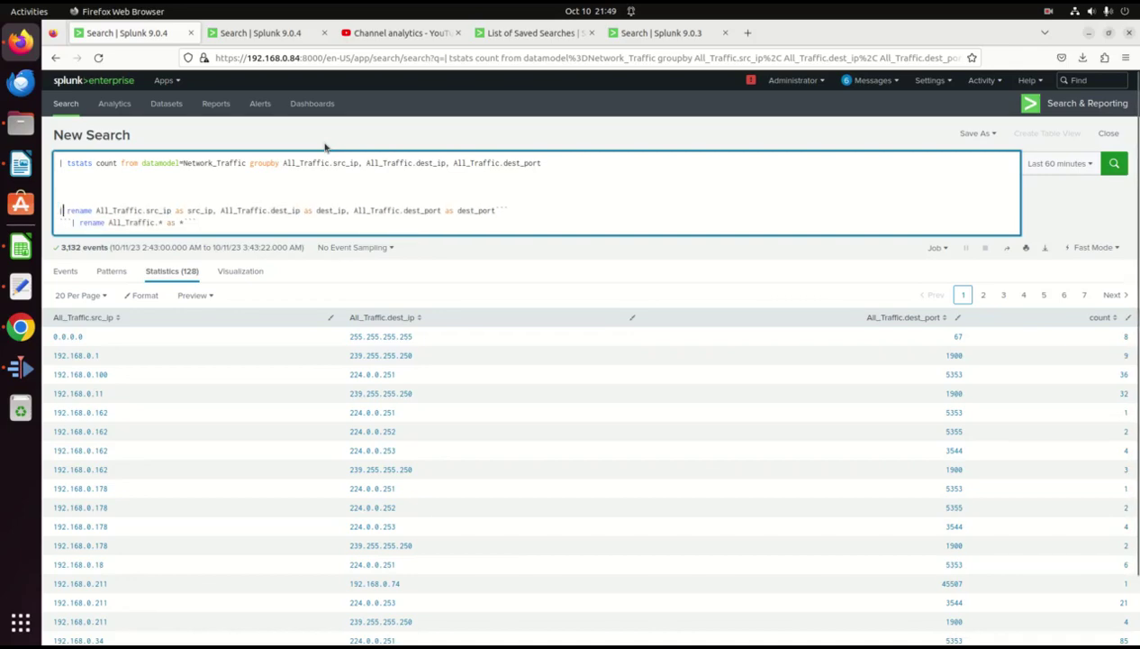
key("Right")
key("Right")
key("Right")
key("Right")
key("Right")
key("Right")
key("Right")
key("Right")
key("Right")
key("Right")
key("Right")
key("Right")
key("Right")
key("Right")
key("Right")
key("Right")
key("Right")
key("Right")
key("Right")
key("Right")
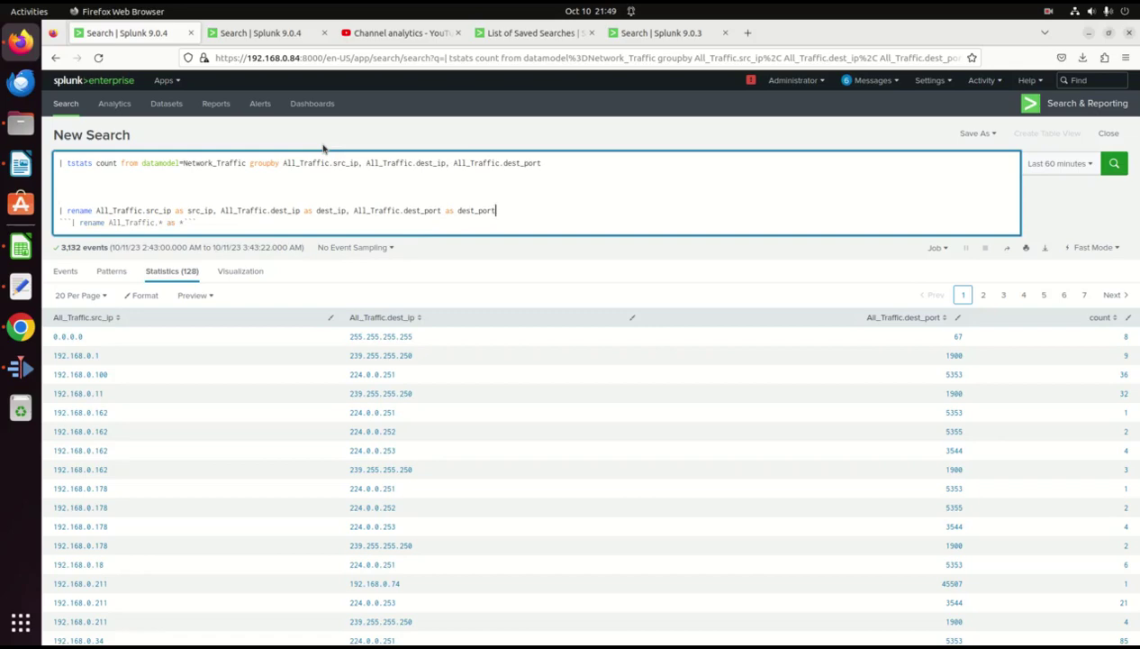
key("Delete")
key("Delete")
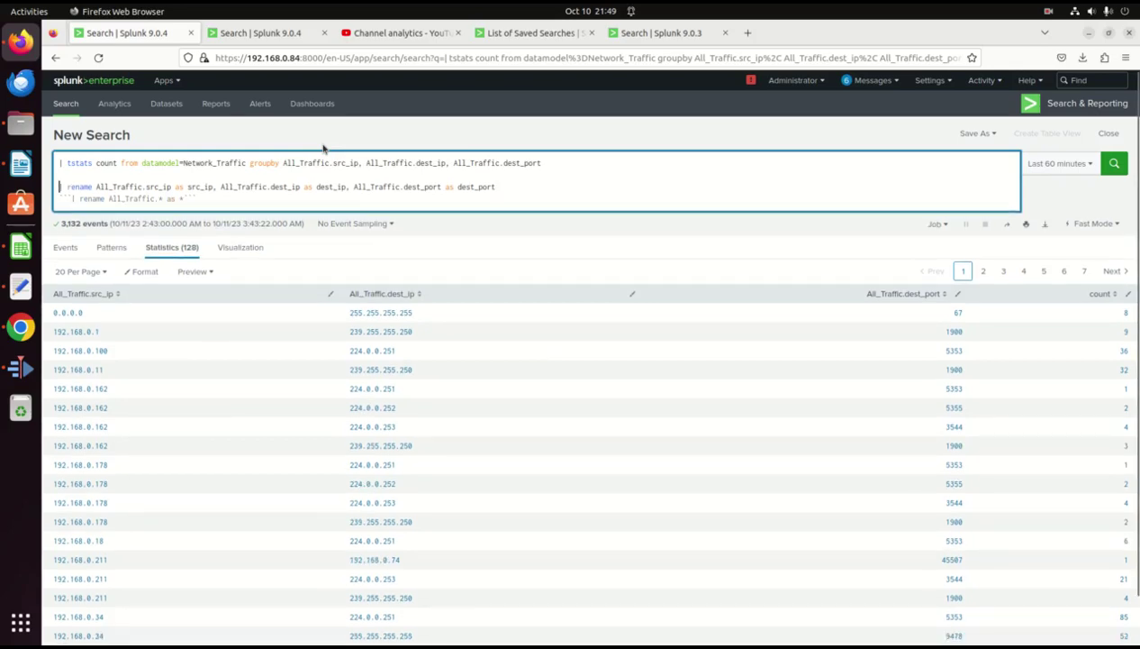
key("Right")
key("Right")
key("Right")
key("Right")
key("Right")
key("Right")
key("Right")
key("Right")
key("Right")
key("Right")
key("Right")
key("Right")
key("Right")
key("Right")
key("Right")
key("Right")
key("Right")
left_click(552, 178)
key("Return")
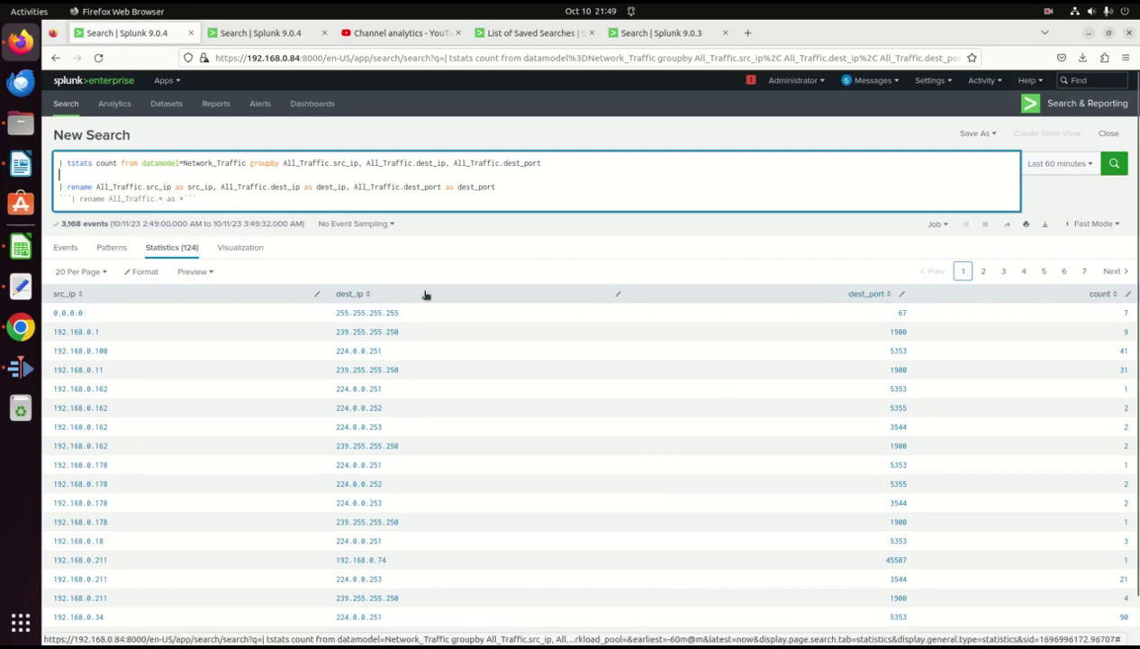
- Comment out the explicit rename, activate 'rename All_Traffic.* as *', and rerun the search
double_click(343, 187)
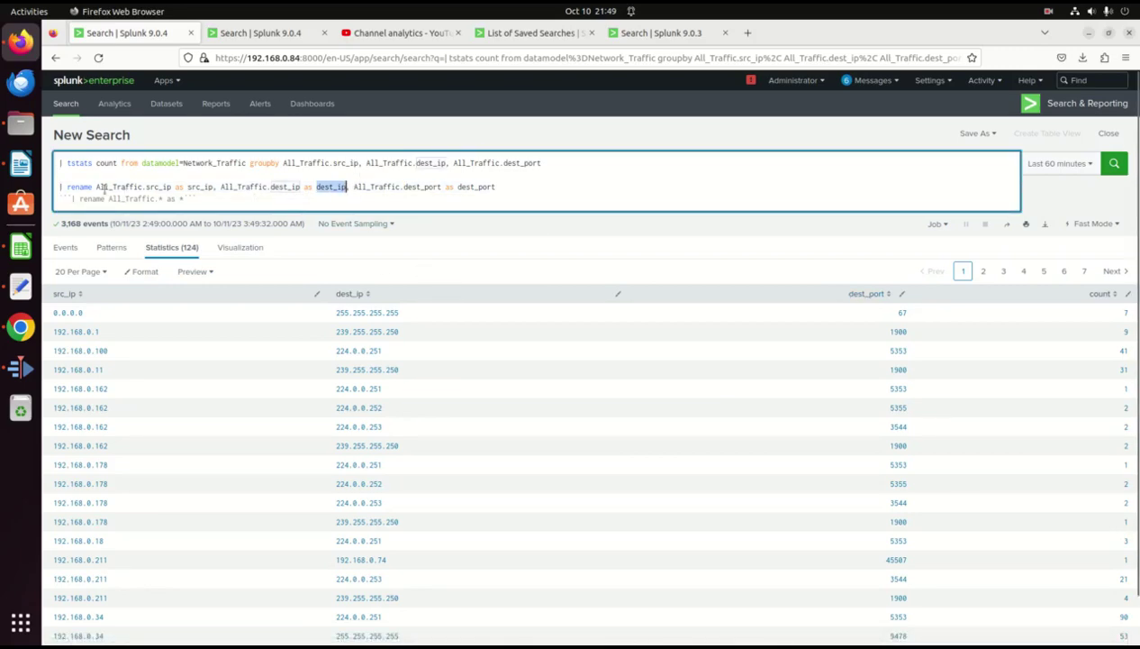
left_click(71, 198)
key("Up")
type("```")
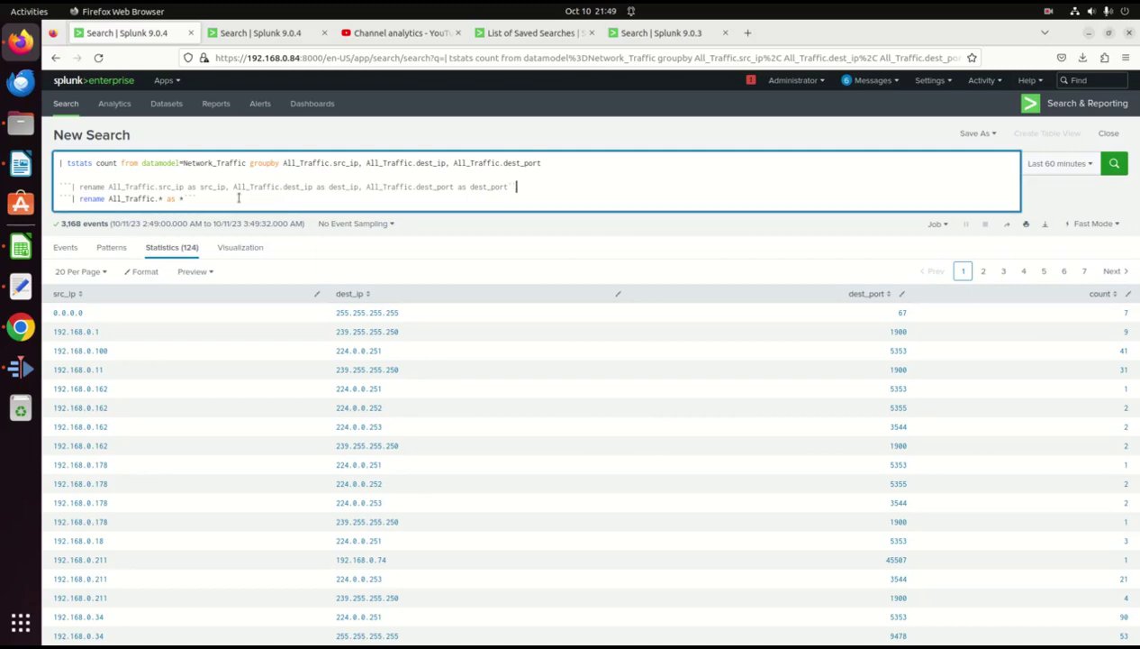
key("BackSpace")
key("BackSpace")
key("BackSpace")
key("BackSpace")
key("BackSpace")
key("BackSpace")
key("BackSpace")
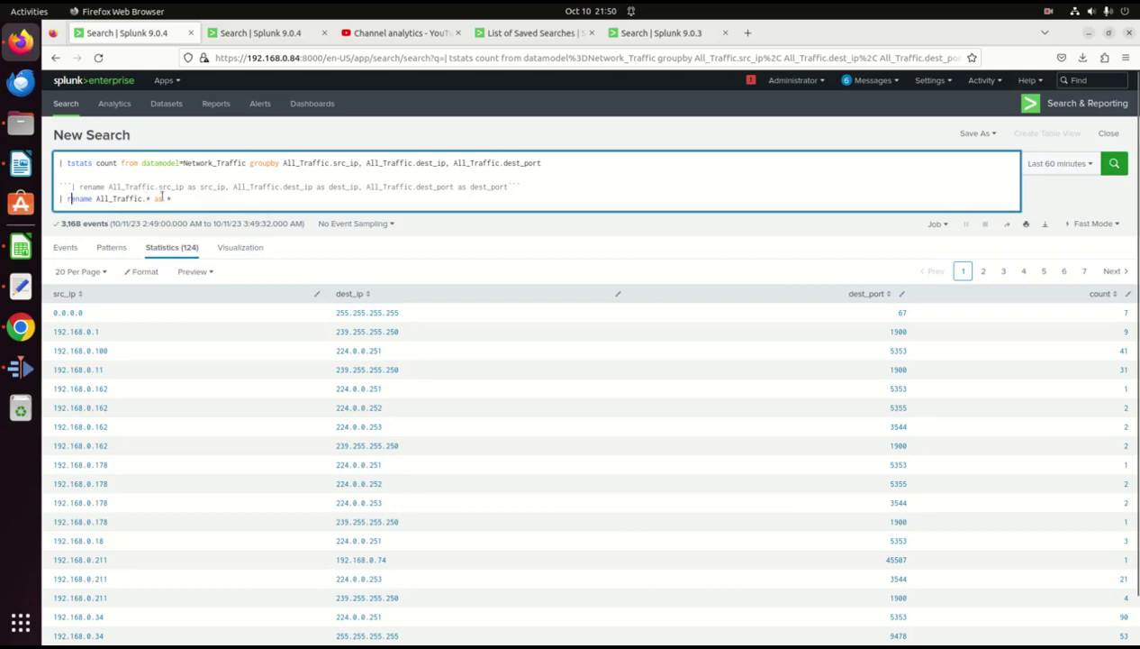
double_click(116, 198)
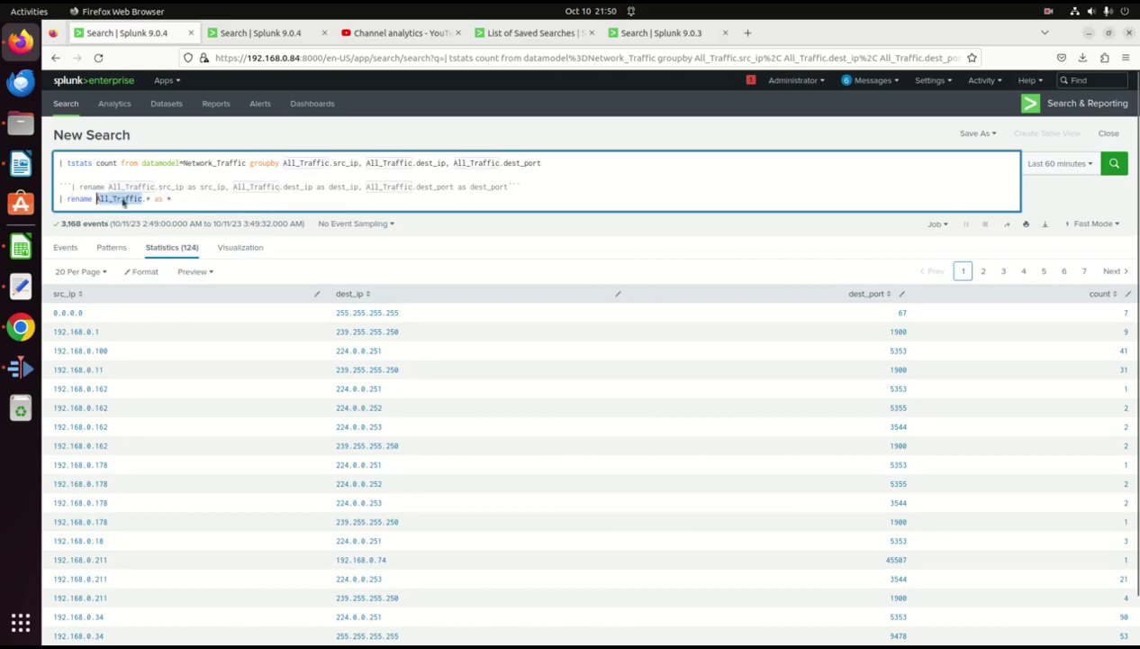
left_click(122, 198)
double_click(167, 198)
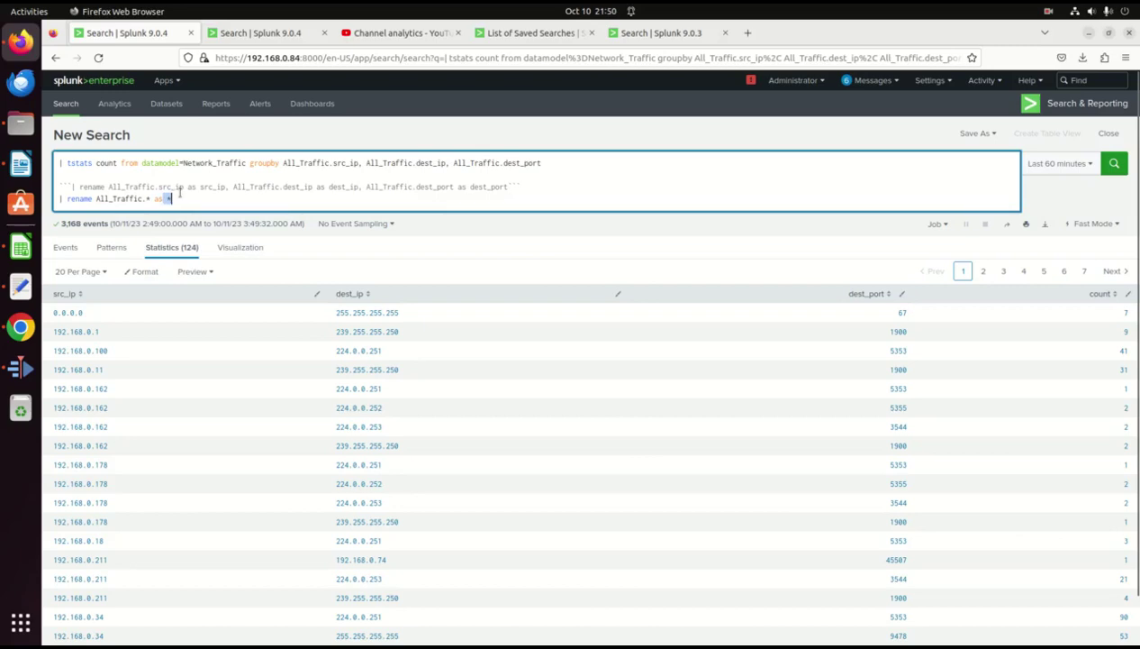
key("Return")
left_click(270, 33)
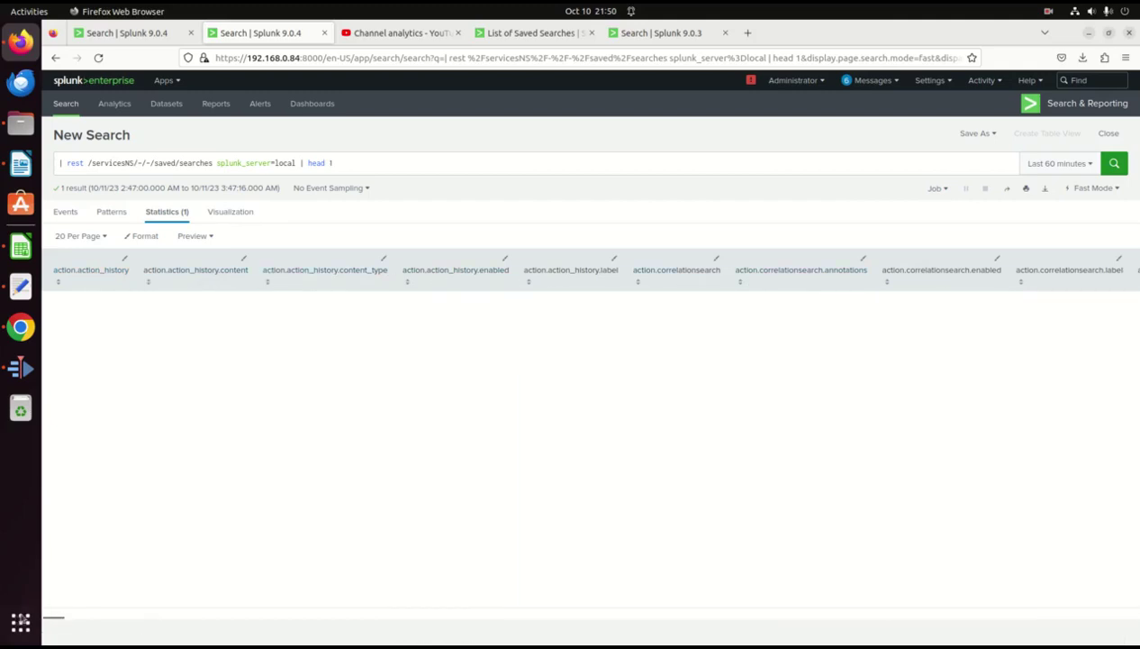
- Scroll the saved-searches result to view its action.-prefixed columns
mouse_move(52, 617)
left_mouse_down()
mouse_move(136, 611)
mouse_move(54, 614)
left_mouse_up()
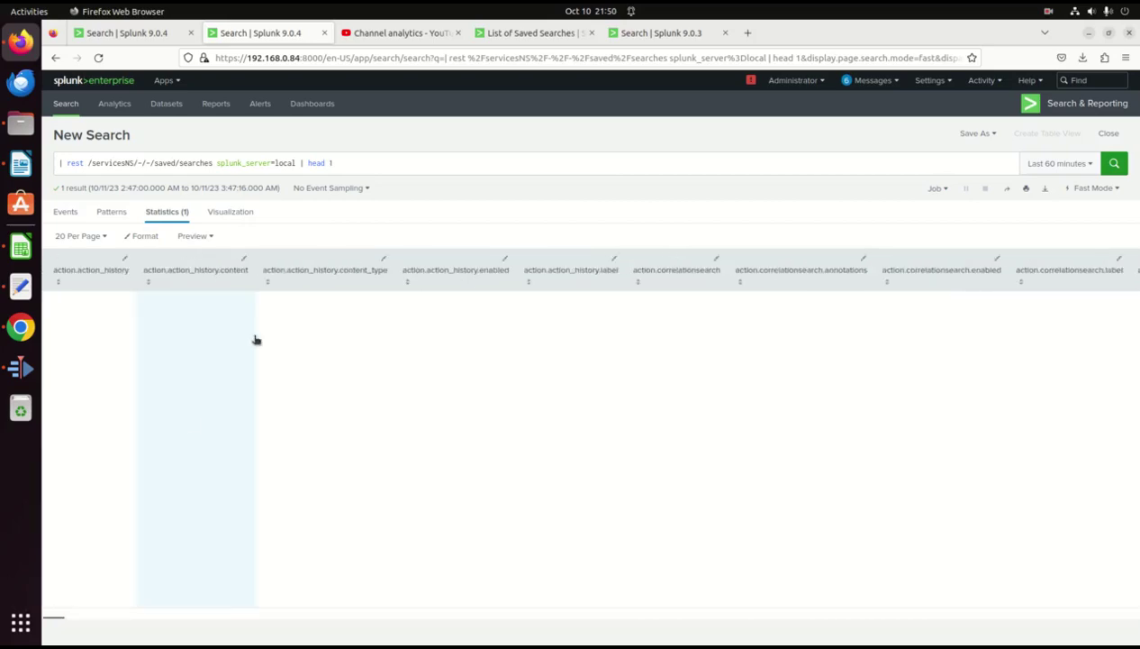
left_click(374, 166)
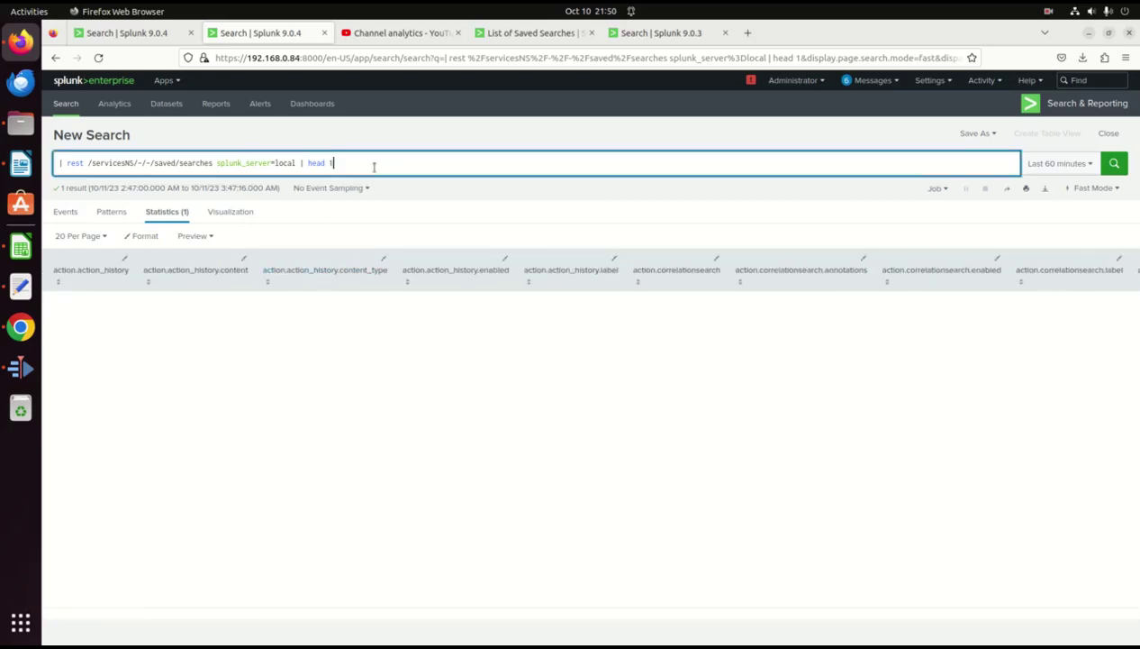
- Append '| rename action.* as *' on a new query line and rerun the search
key("shift+Return")
type("|")
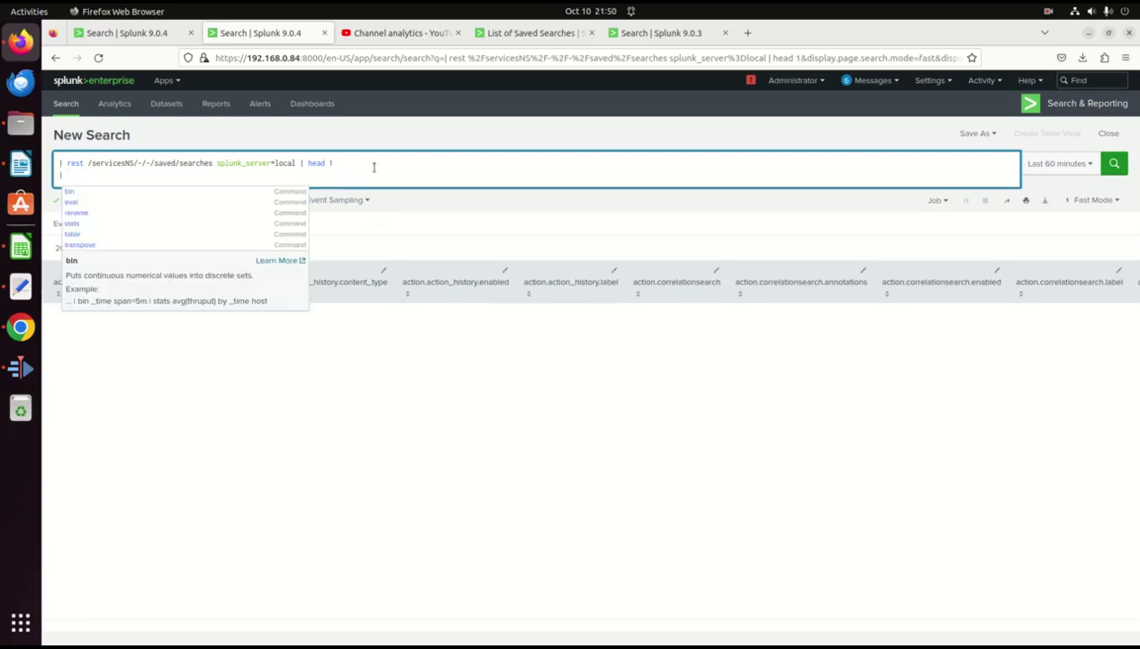
type(" rename action.")
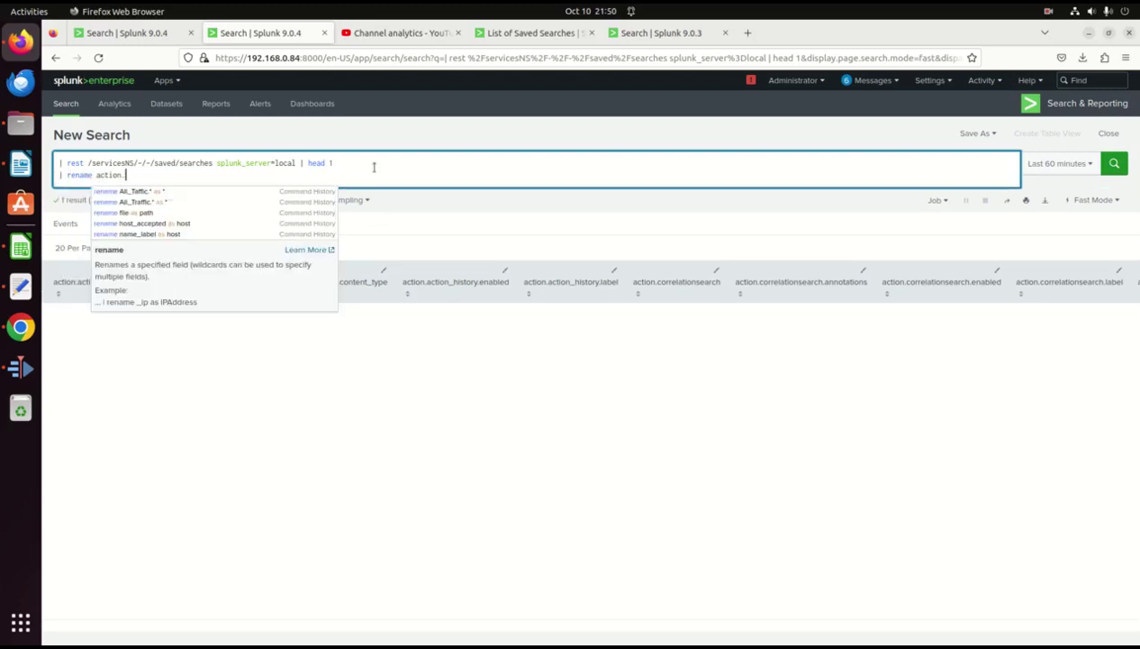
type("* as *")
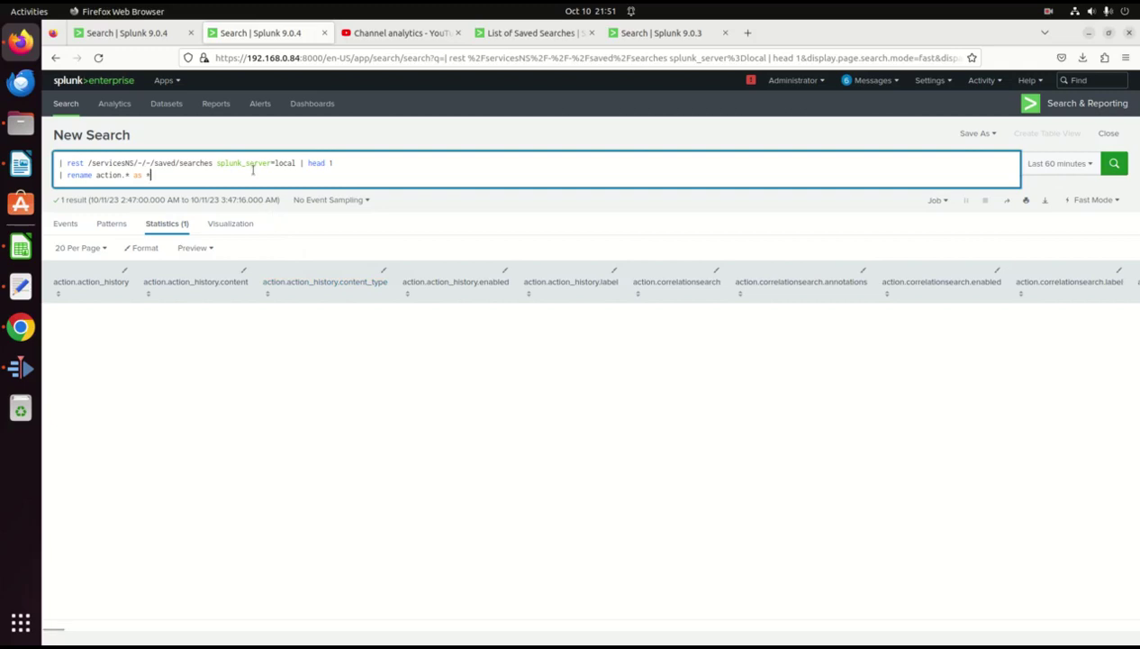
key("Return")
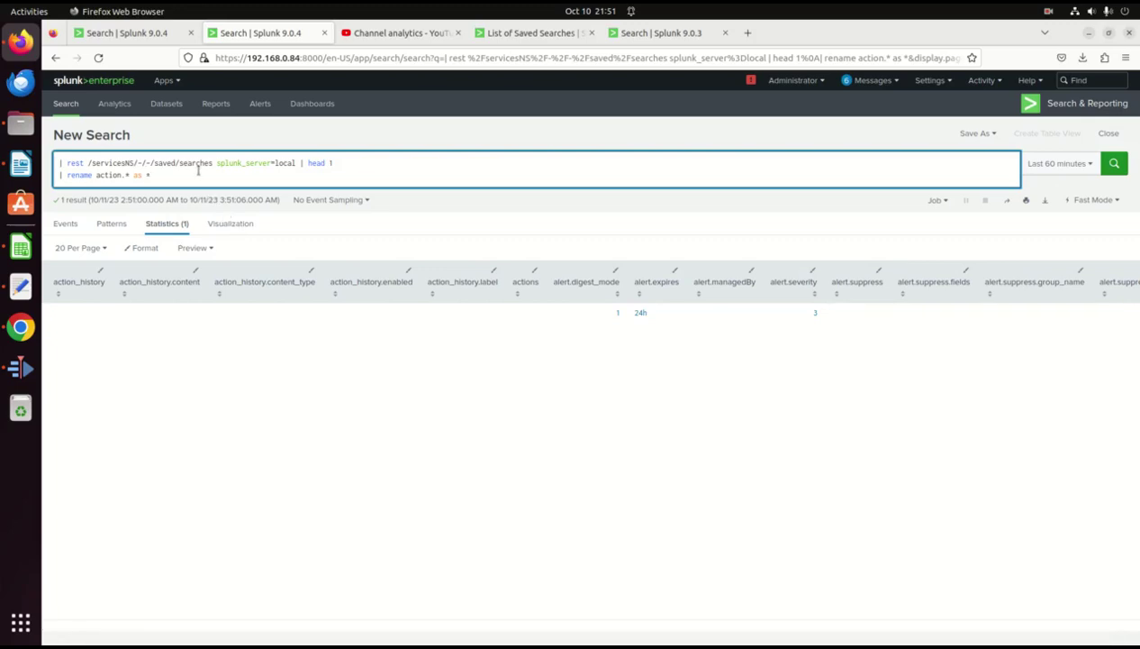
- Add '| rename action_history.* as *' as a third query line and rerun the search
key("shift+Return")
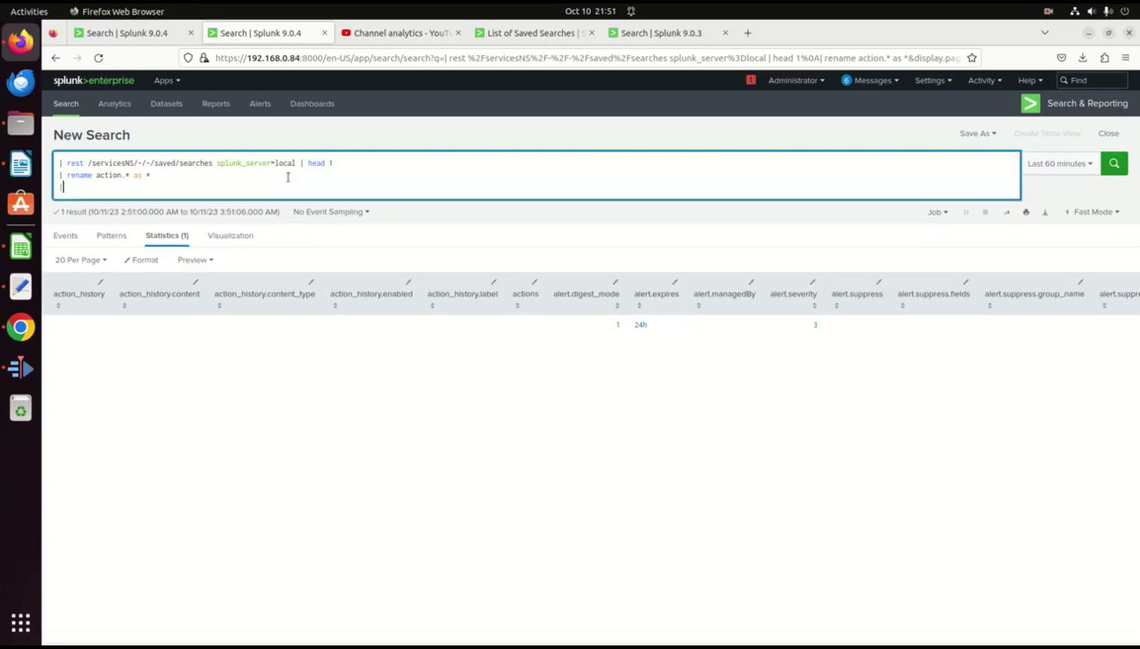
type("| rename action")
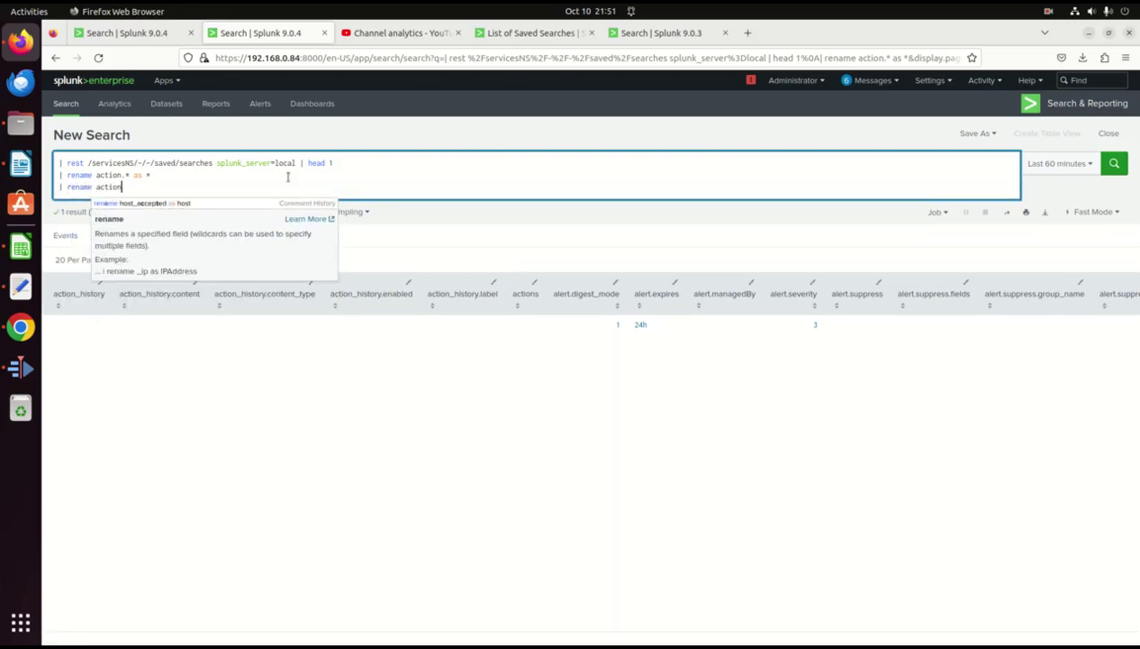
type("_history")
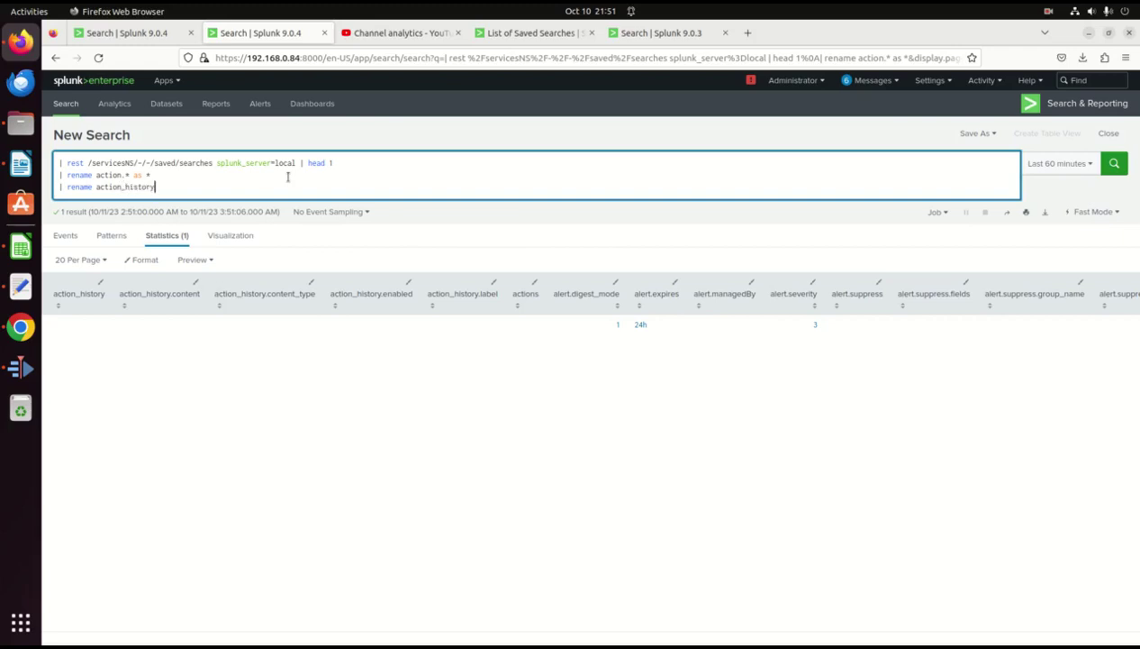
type(".* as *")
key("Return")
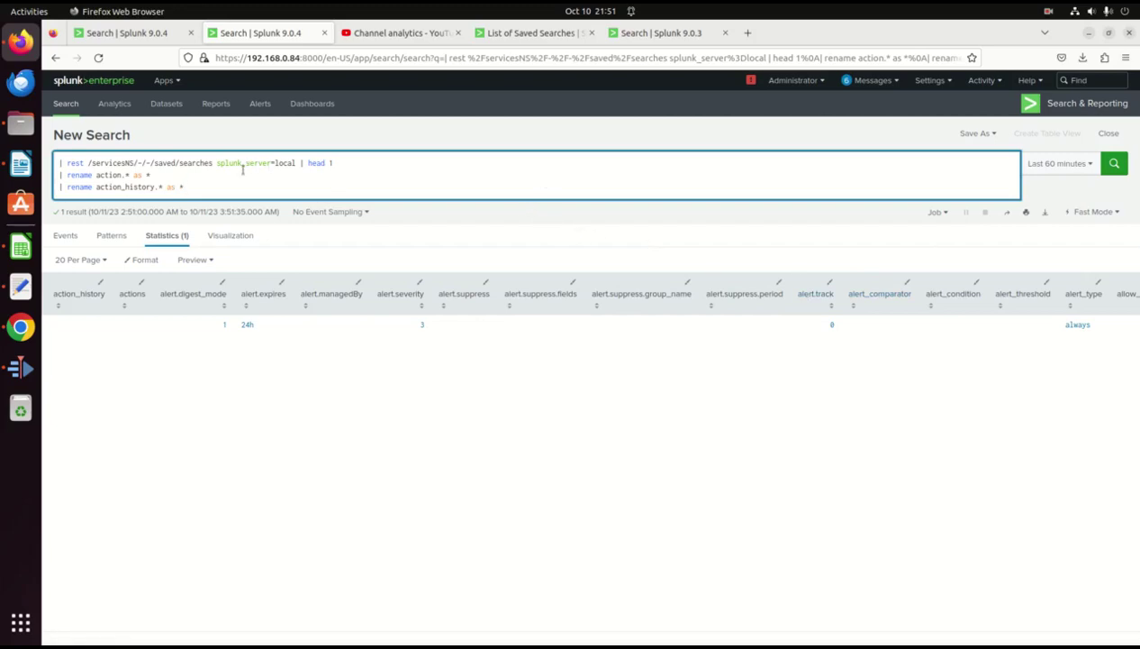
triple_click(198, 185)
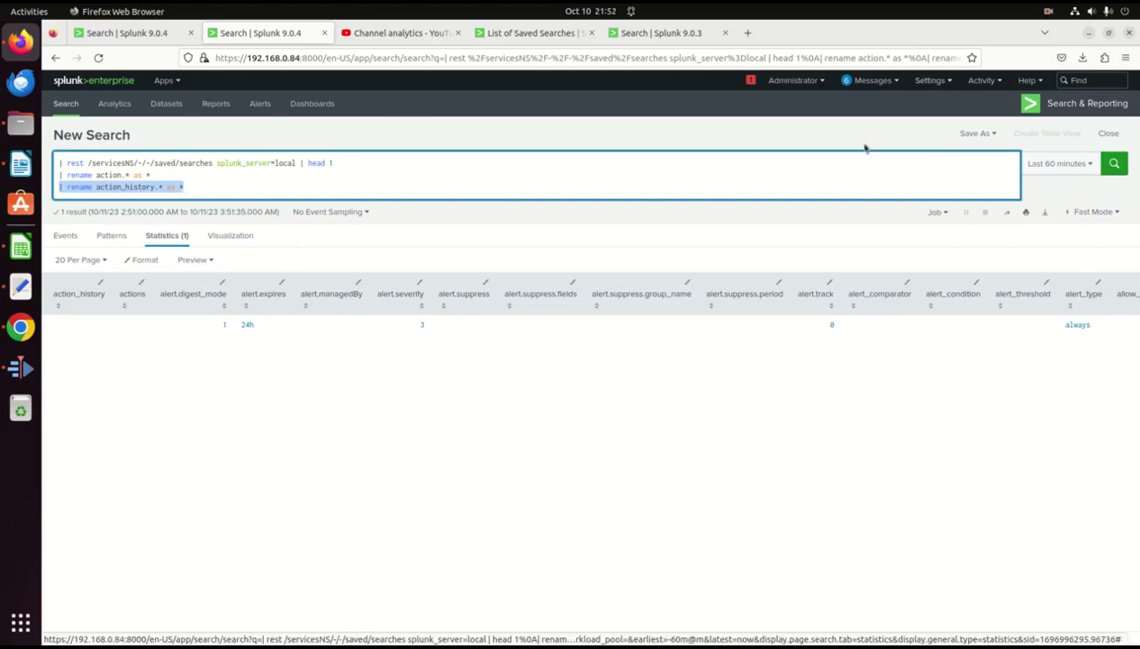
left_click(727, 203)
- Go to the Advanced search settings page from the Settings menu
left_click(703, 184)
triple_click(703, 184)
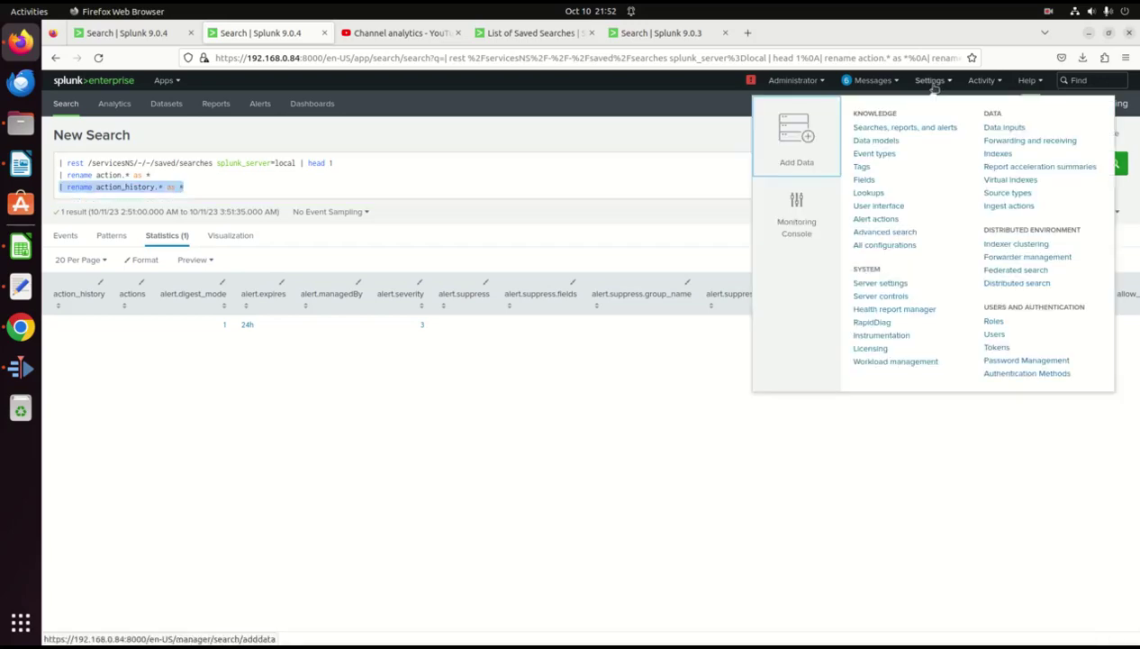
left_click(890, 237)
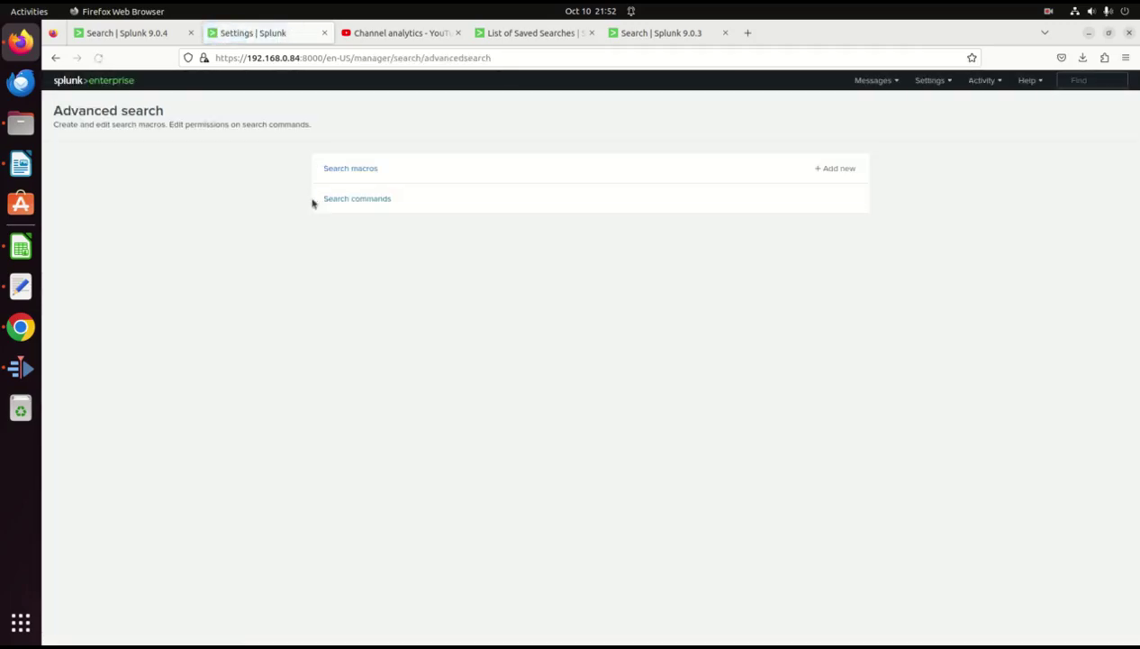
- Show the Search macros list filtered by 'drop'
left_click(369, 171)
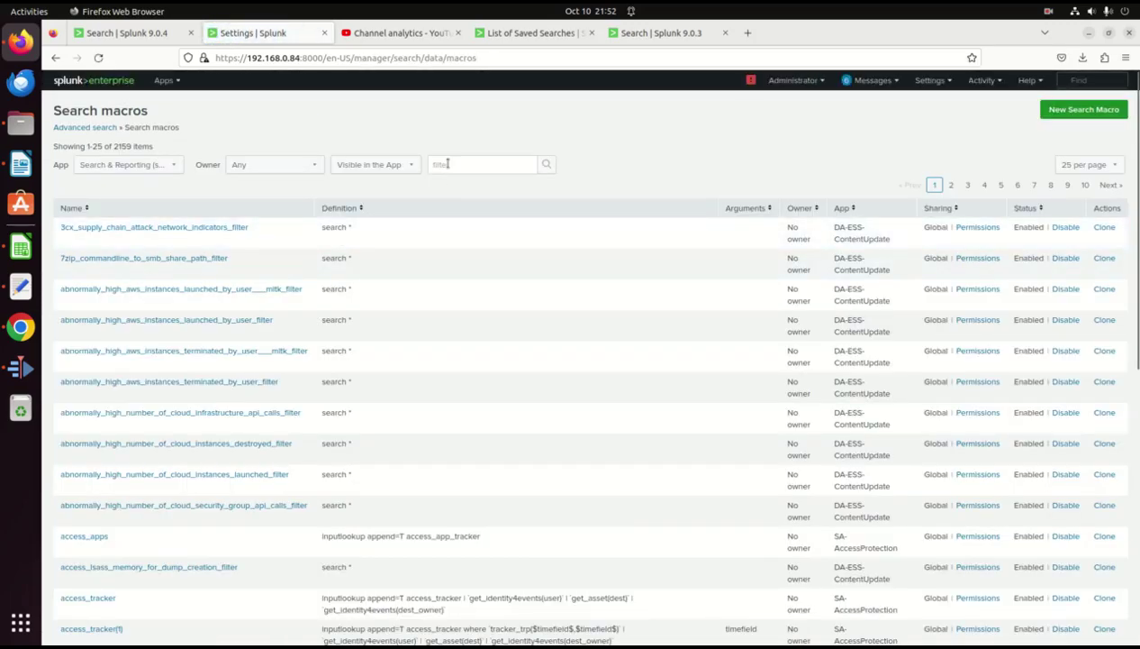
left_click(478, 162)
type("drop")
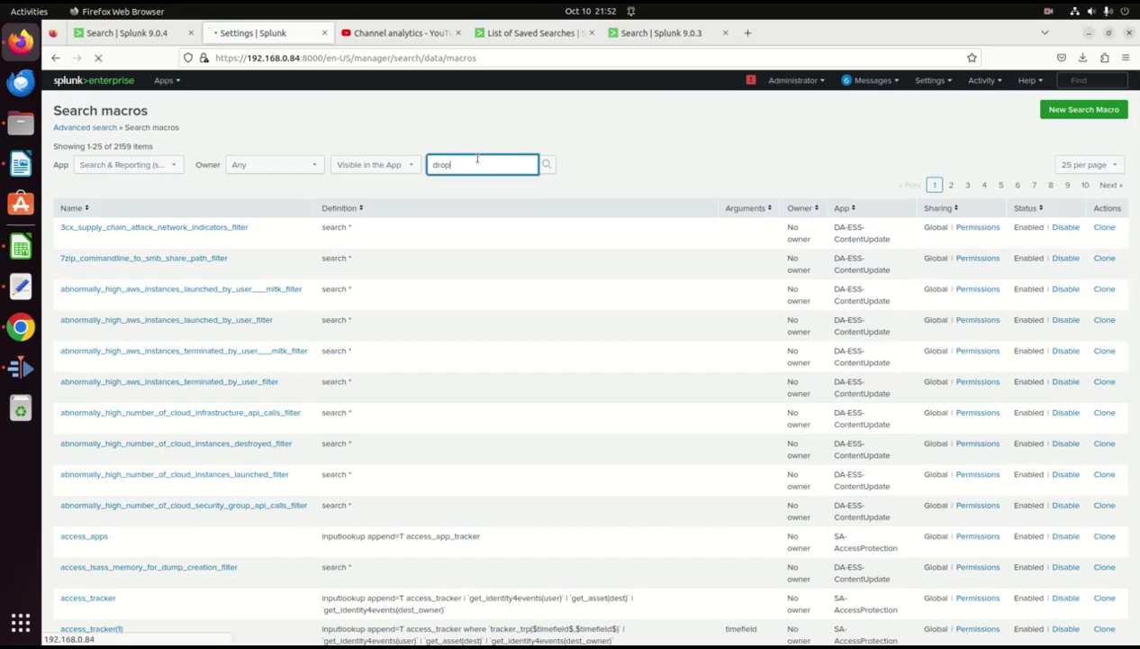